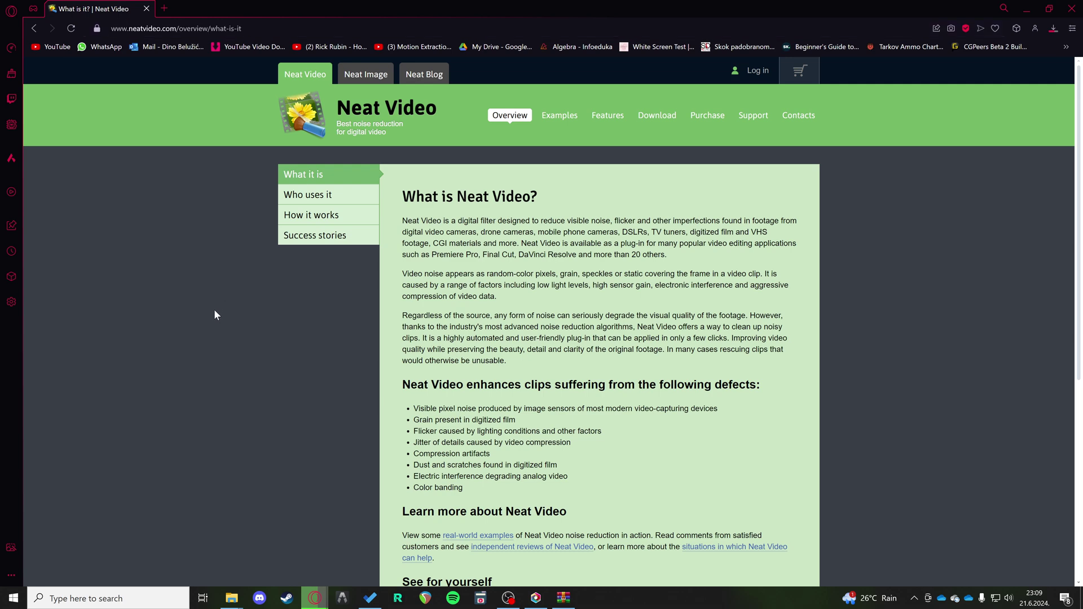
{"action": "scroll", "coordinate": [213, 314], "scroll_direction": "down", "scroll_amount": 3}
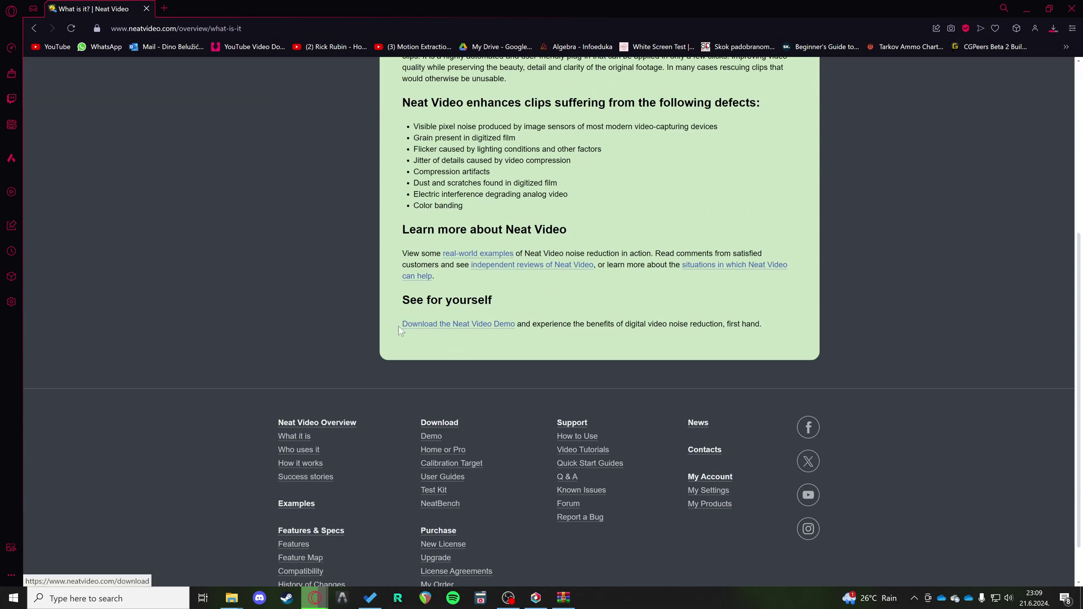
{"action": "scroll", "coordinate": [332, 364], "scroll_direction": "up", "scroll_amount": 2}
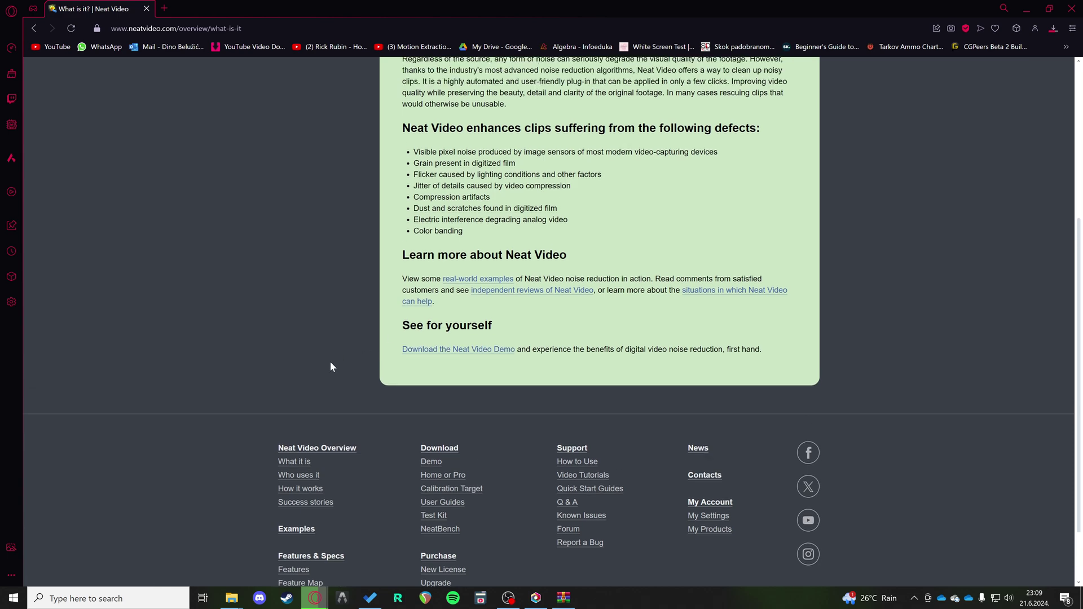
{"action": "scroll", "coordinate": [229, 356], "scroll_direction": "up", "scroll_amount": 2}
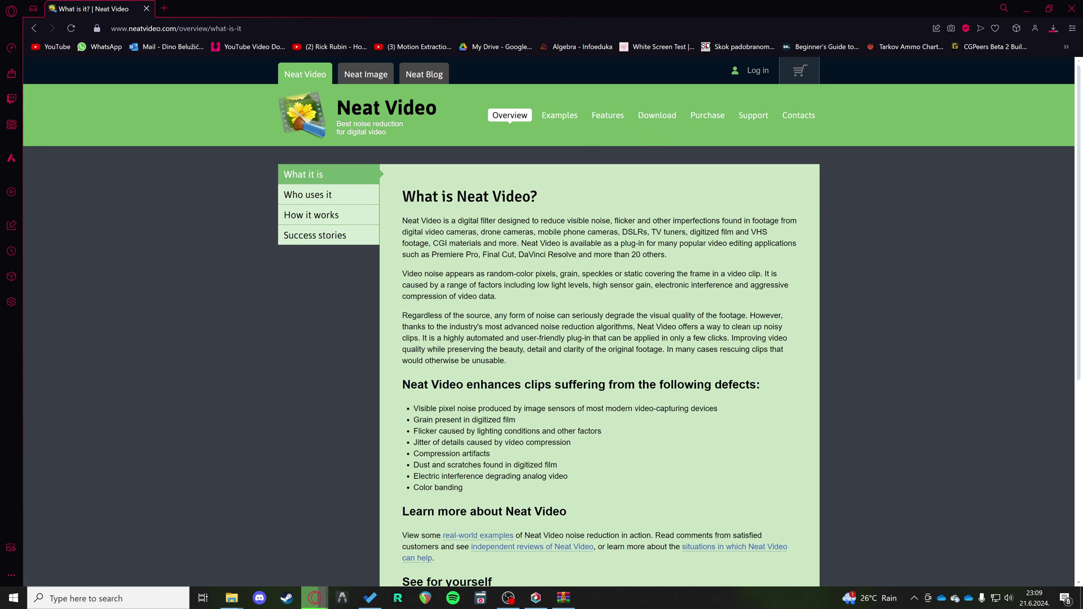
{"action": "mouse_move", "coordinate": [231, 598]}
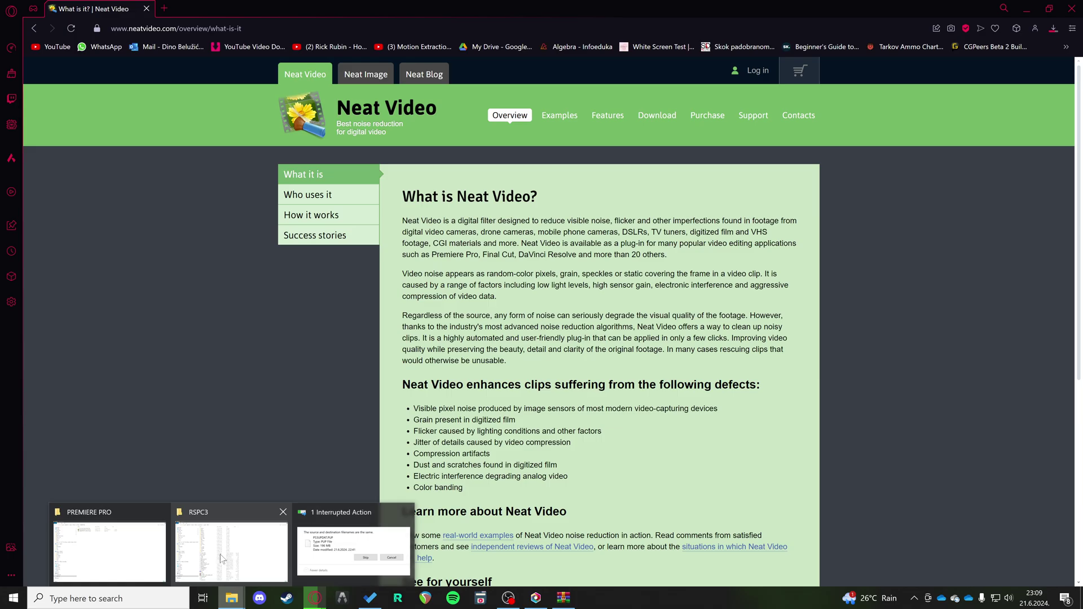
- Bring up the downloads folder and select the Neat Video demo setup file
{"action": "left_click", "coordinate": [124, 554]}
{"action": "left_click", "coordinate": [285, 95]}
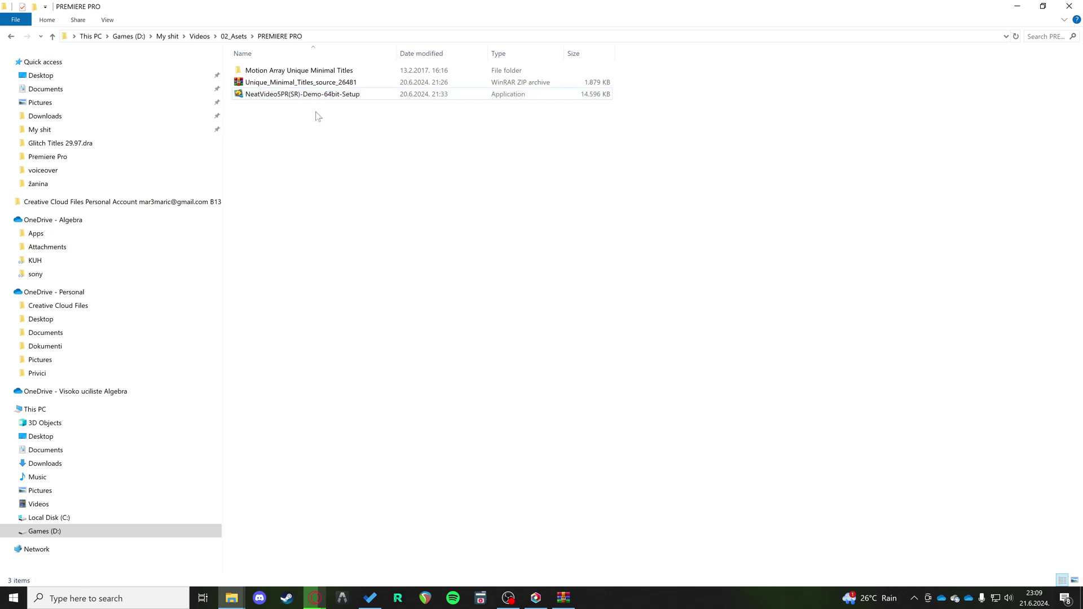
- Launch the Neat Video installer and accept the license agreement
{"action": "double_click", "coordinate": [303, 94]}
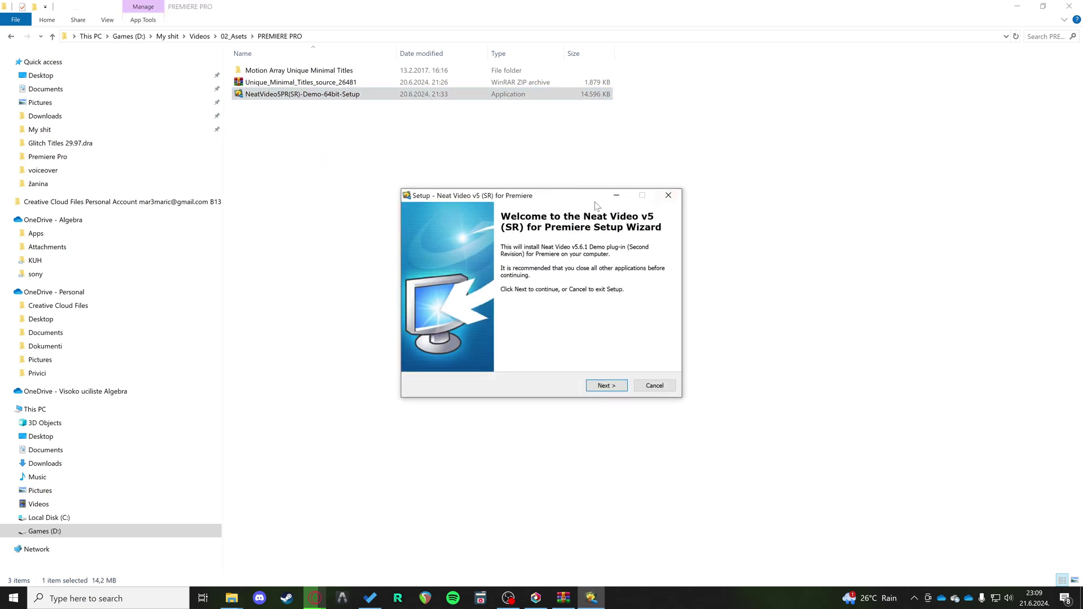
{"action": "left_click", "coordinate": [601, 386]}
{"action": "left_click", "coordinate": [439, 352]}
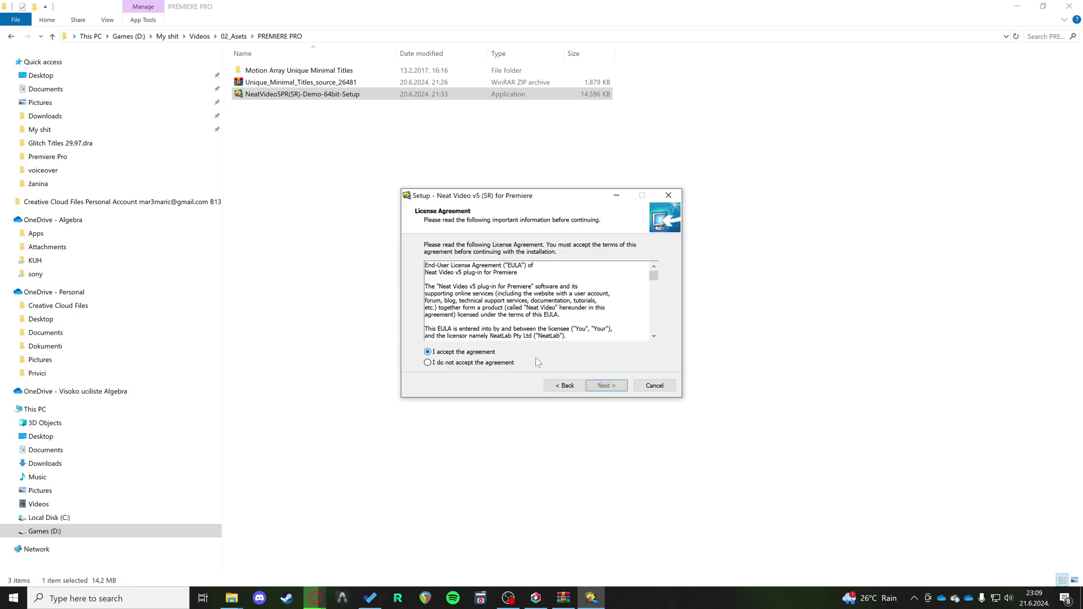
{"action": "left_click", "coordinate": [606, 387]}
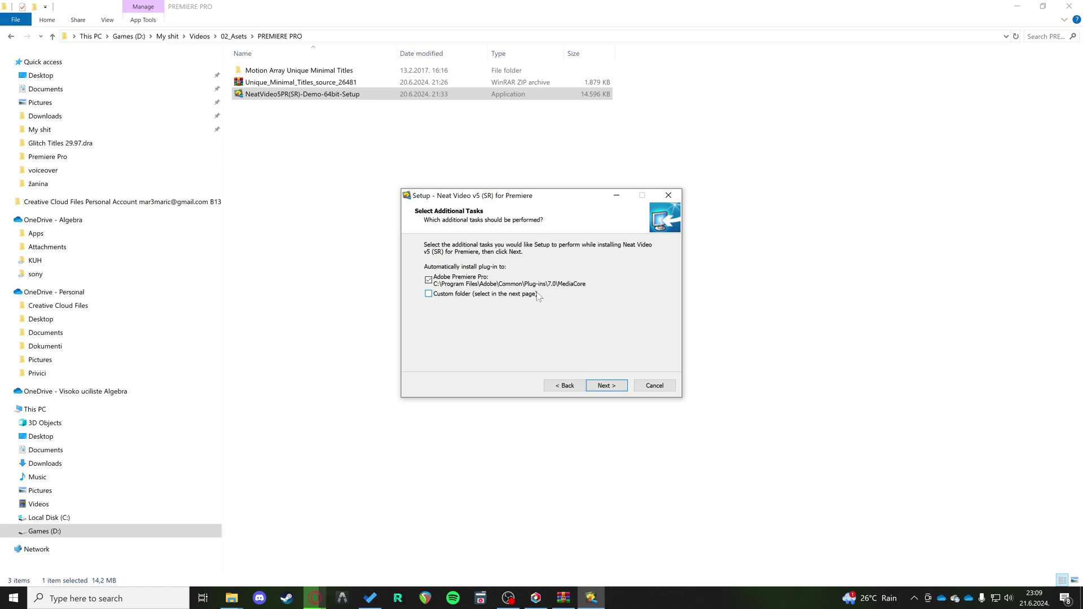
- Install the plug-in into Premiere Pro's plug-in folder and finish the setup
{"action": "left_click", "coordinate": [606, 385]}
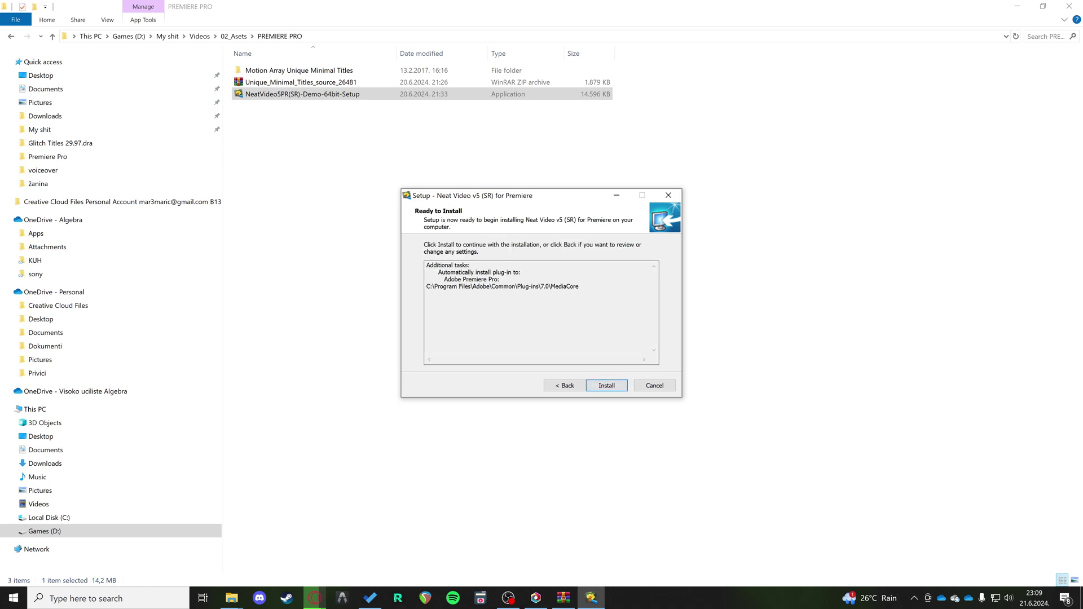
{"action": "left_click", "coordinate": [607, 386]}
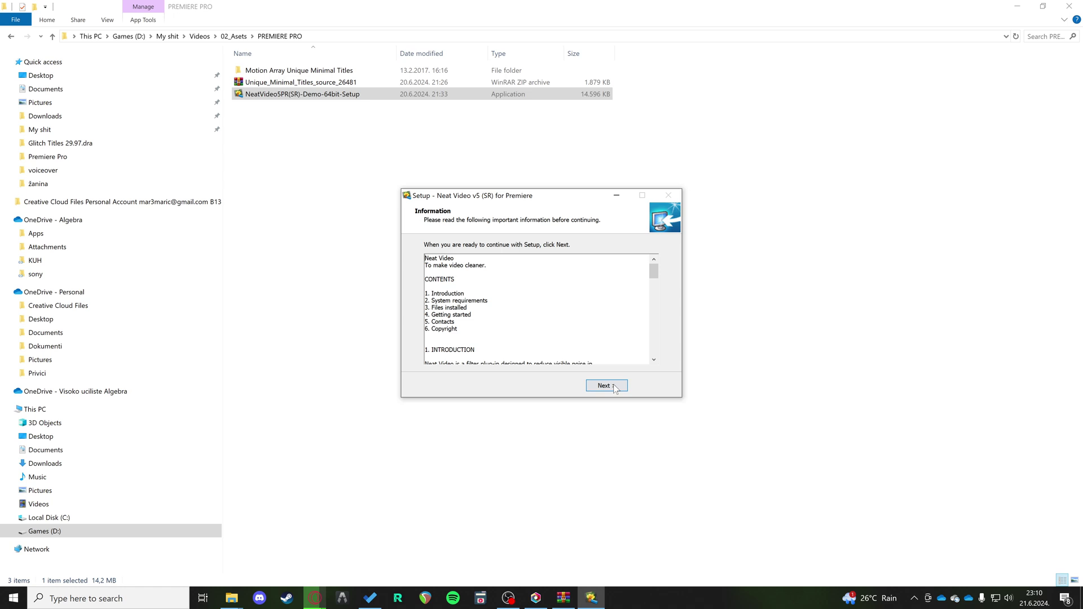
{"action": "left_click", "coordinate": [615, 389]}
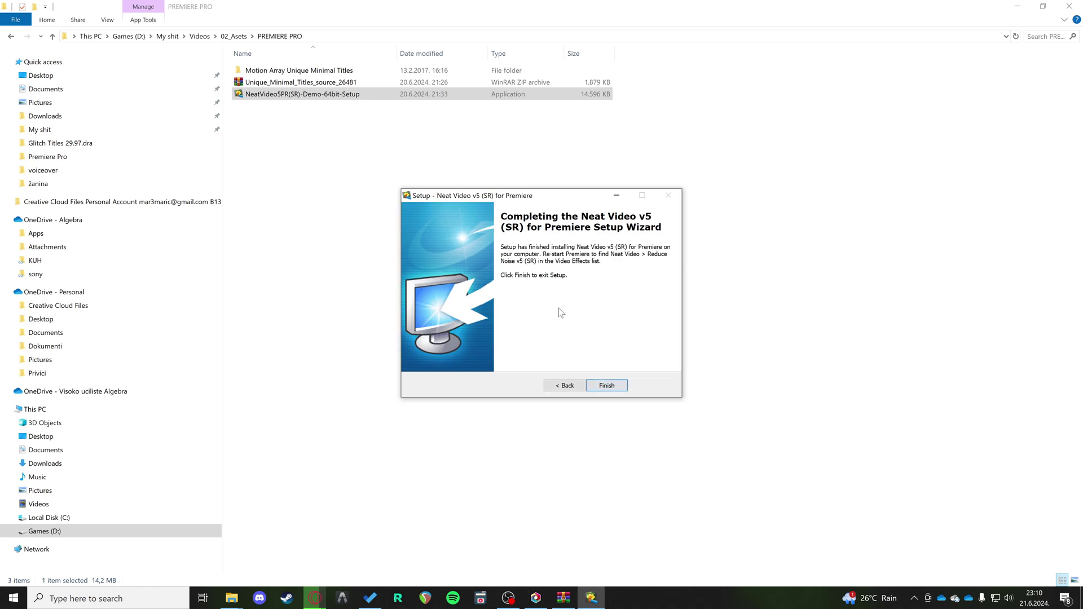
{"action": "left_click", "coordinate": [607, 387]}
{"action": "left_click", "coordinate": [110, 599]}
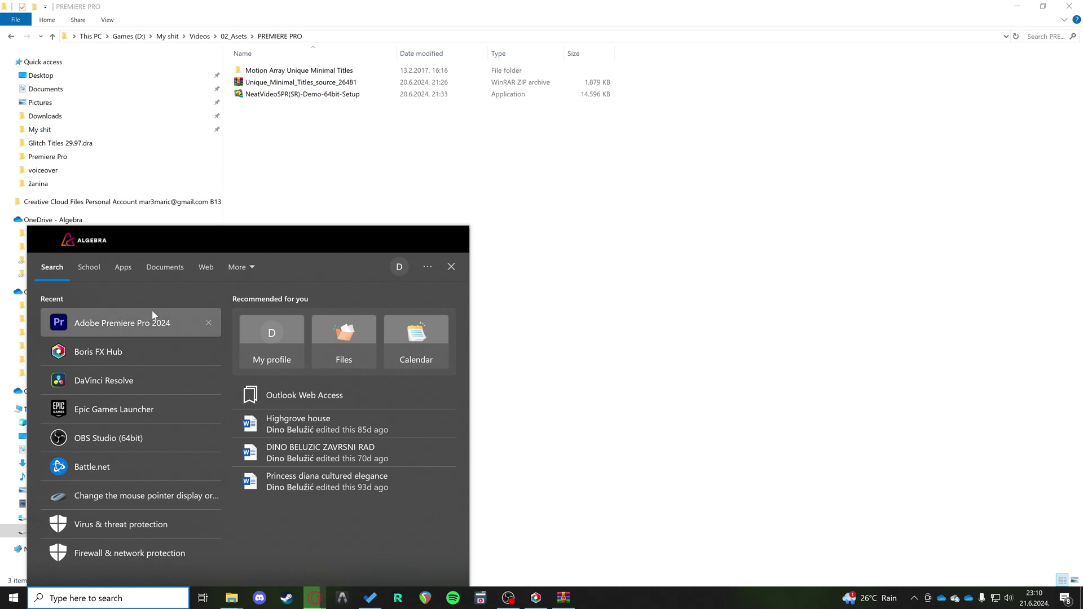
- Launch Adobe Premiere Pro 2024 from the Start menu's Recent list
{"action": "left_click", "coordinate": [124, 319]}
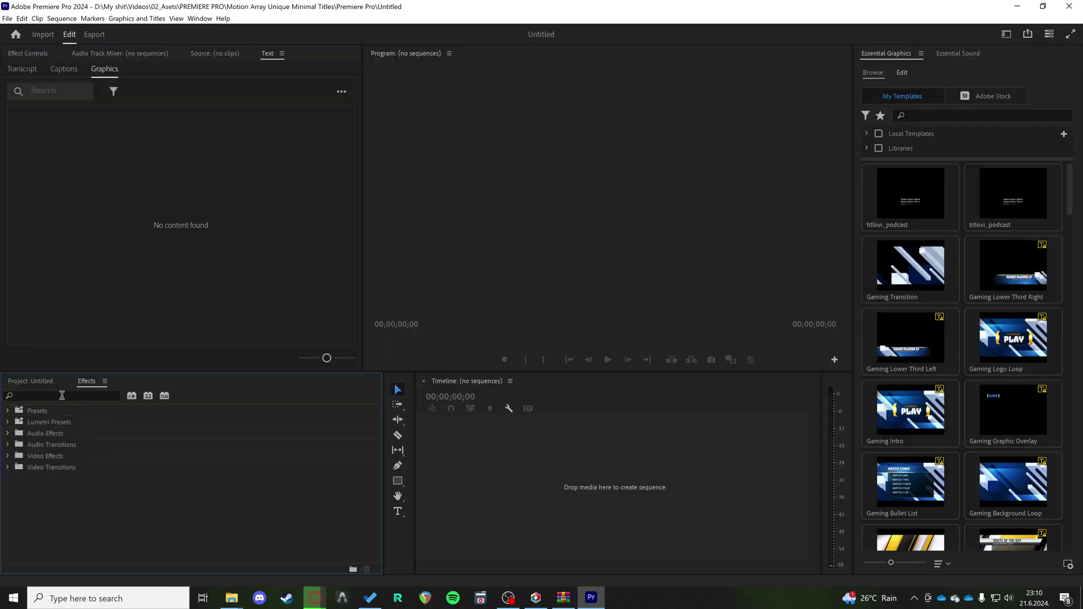
- Search the Effects panel for 'neat' and select Reduce Noise v5 (SR) under Neat Video
{"action": "left_click", "coordinate": [60, 396]}
{"action": "type", "text": "neat"}
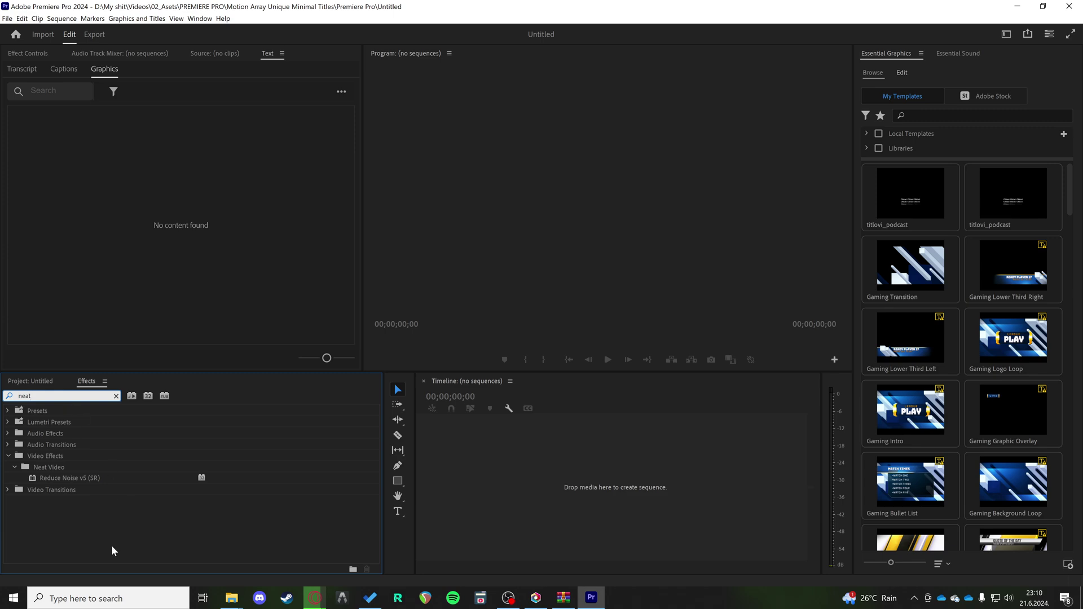
{"action": "left_click", "coordinate": [61, 477]}
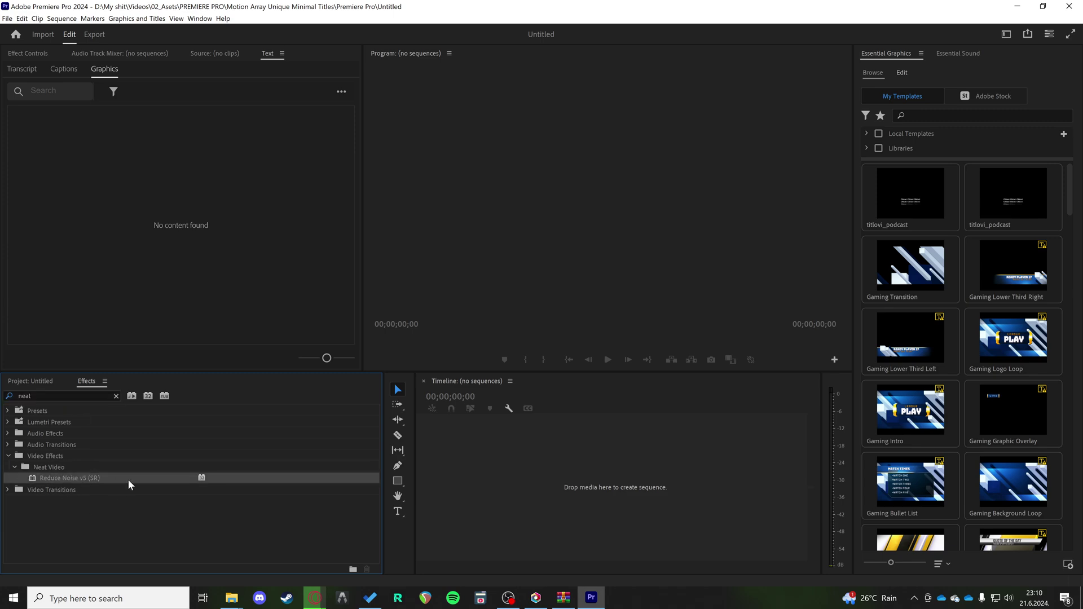
{"action": "left_click", "coordinate": [144, 501]}
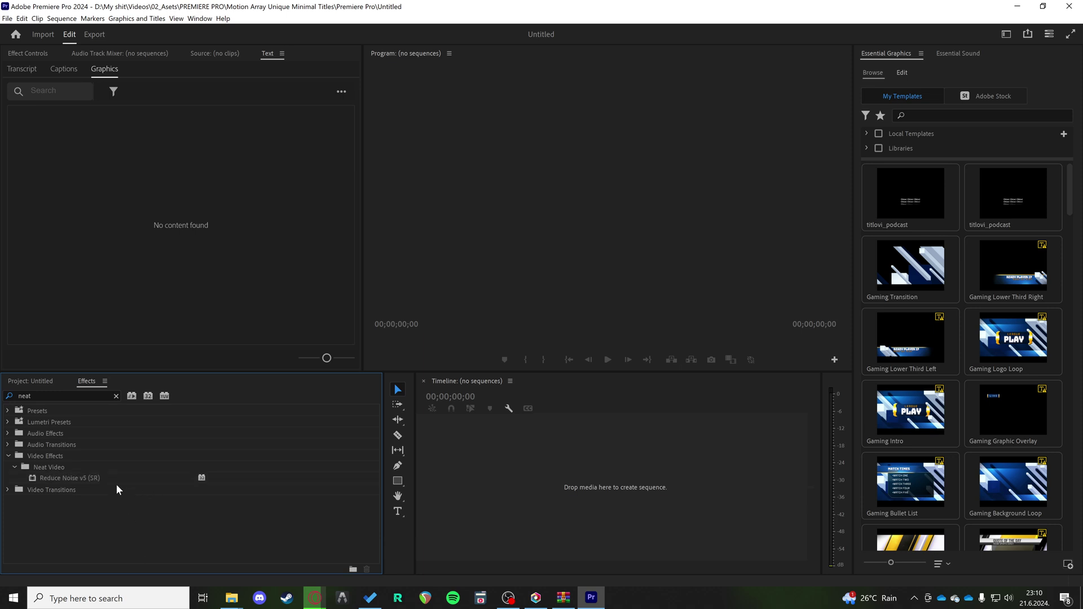